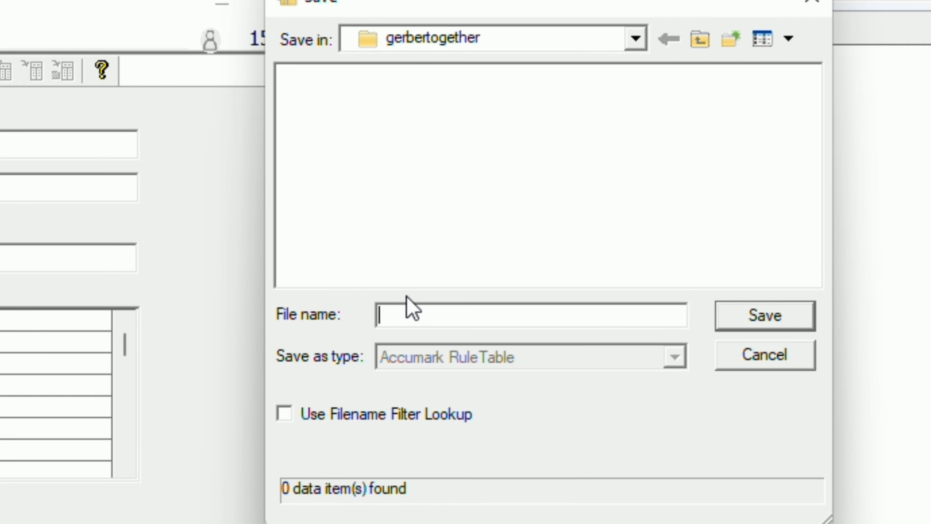
# Save the alphanumeric rule table as S----L---3XL in the gerbertogether storage area and close it.
pyautogui.write('s---|---3xl')
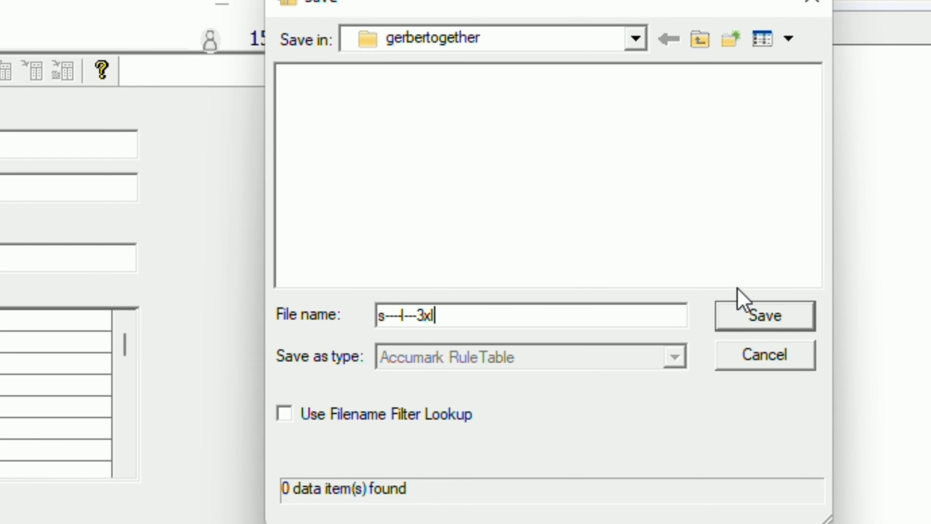
pyautogui.click(759, 321)
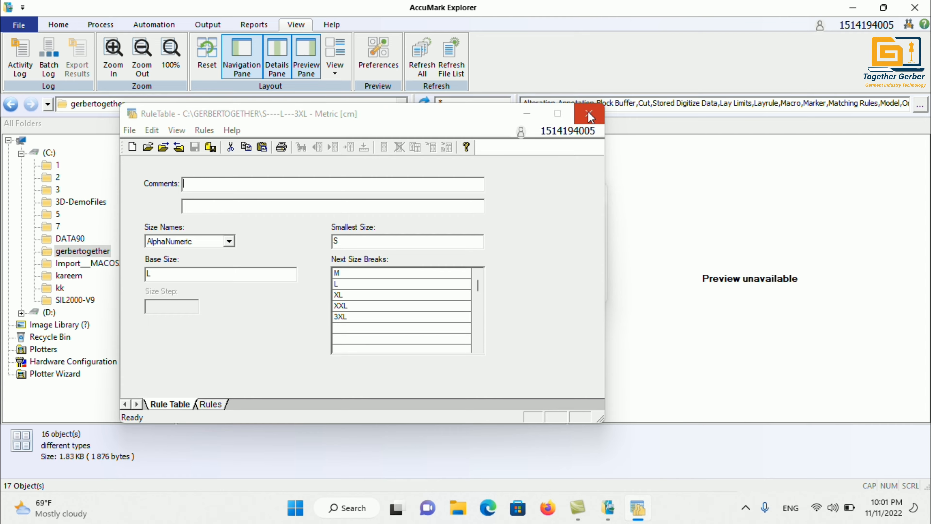
pyautogui.click(589, 116)
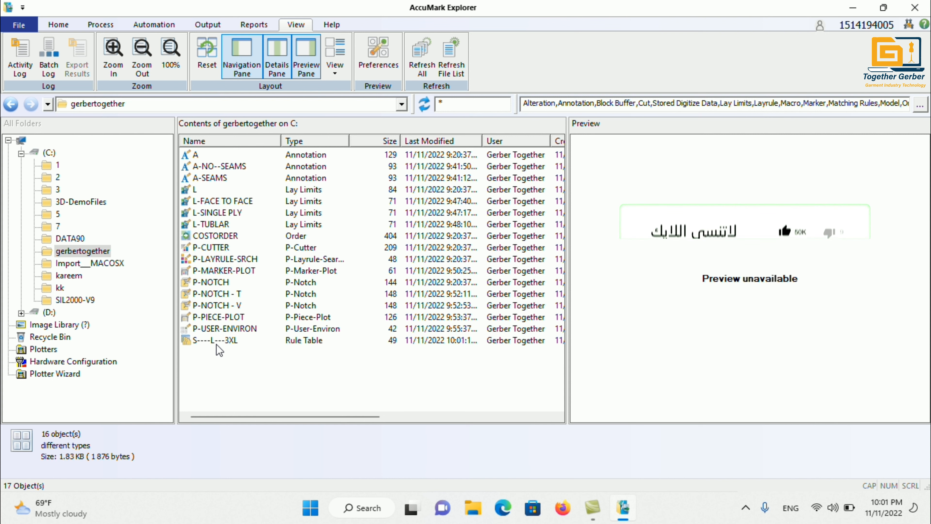
# Create a new numeric rule table in gerbertogether with base size 44, size step 2 and smallest size 38.
pyautogui.rightClick(228, 372)
pyautogui.moveTo(282, 424)
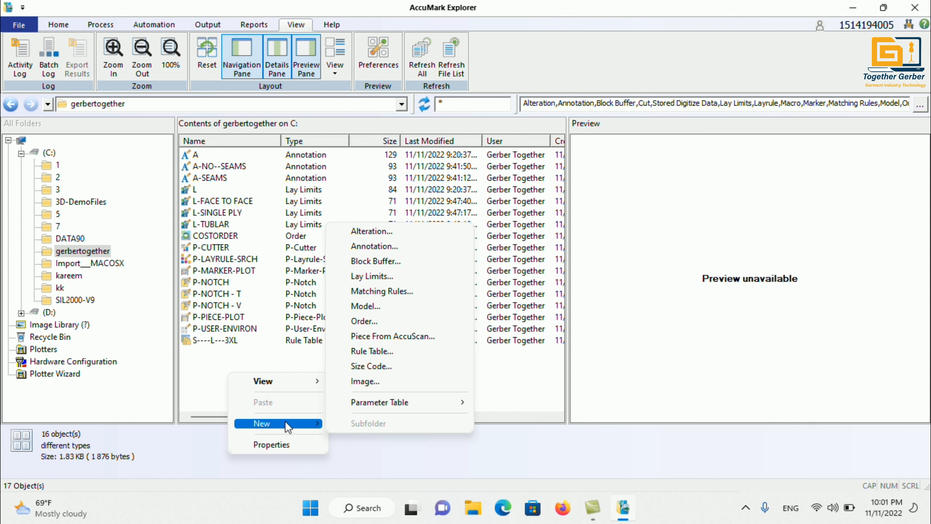
pyautogui.click(439, 352)
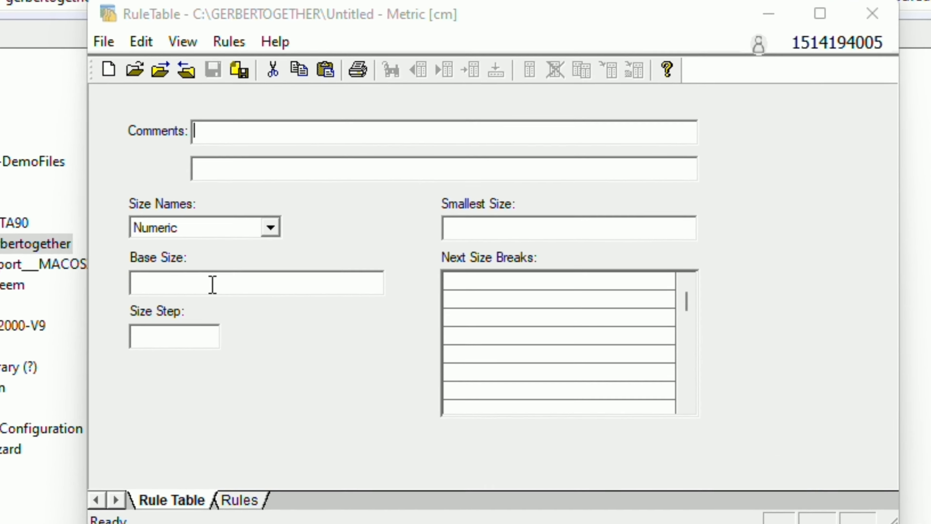
pyautogui.click(195, 275)
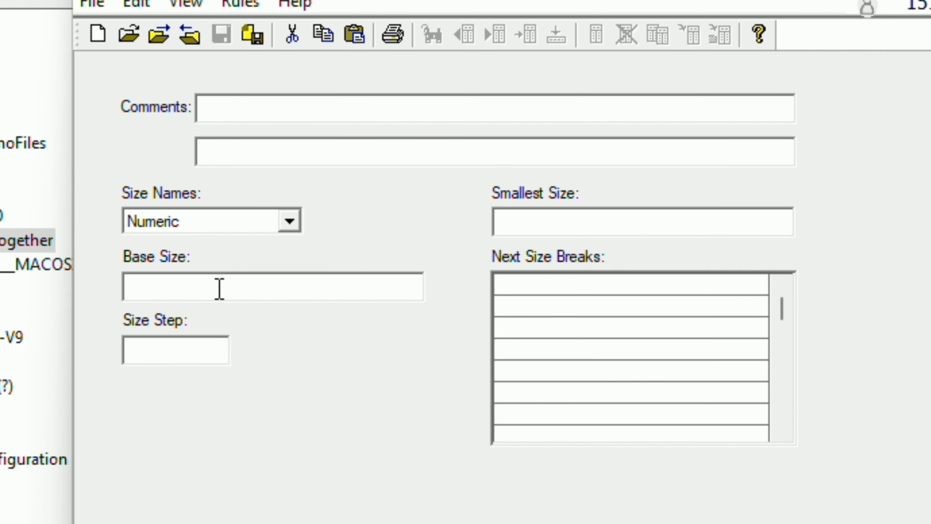
pyautogui.write('44')
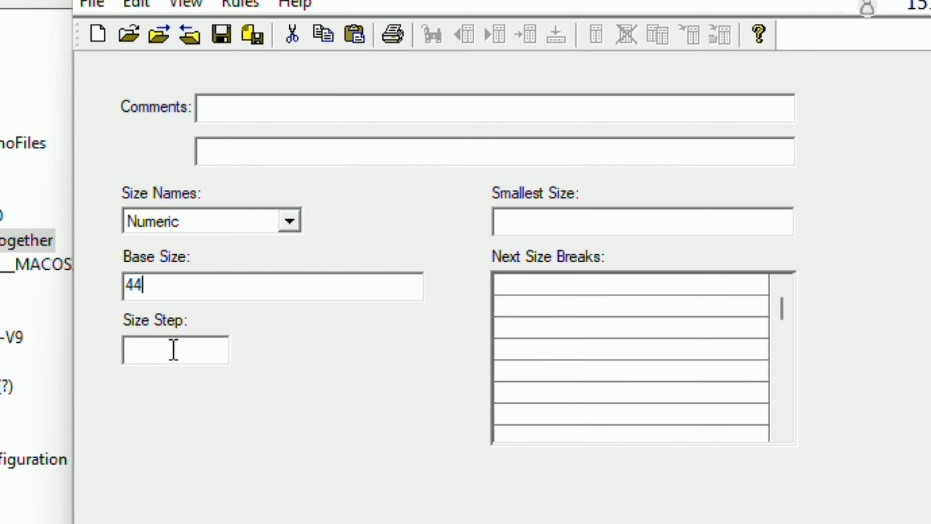
pyautogui.write('2')
pyautogui.press('BackSpace')
pyautogui.click(172, 352)
pyautogui.write('2')
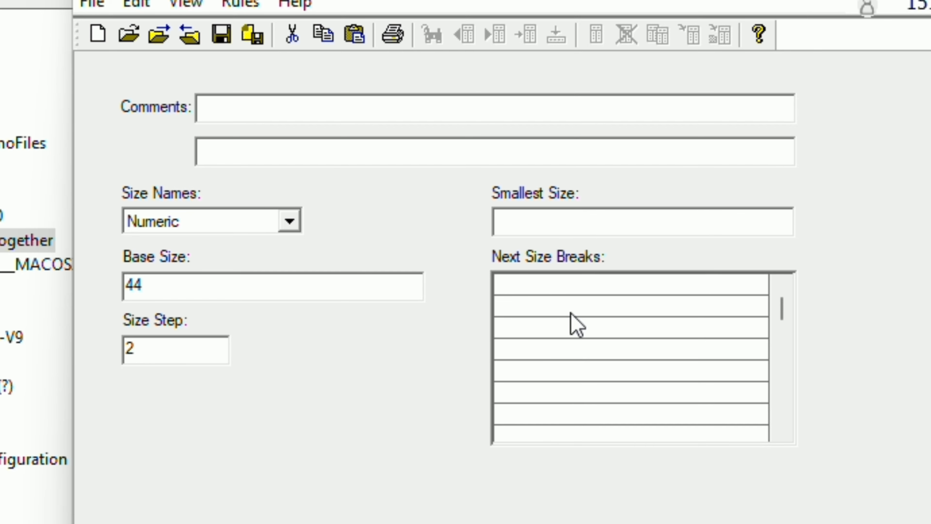
pyautogui.click(594, 222)
pyautogui.write('38')
# Enter 40, 42, 44, 46, 48 and 50 as the next size breaks of the new rule table.
pyautogui.click(516, 293)
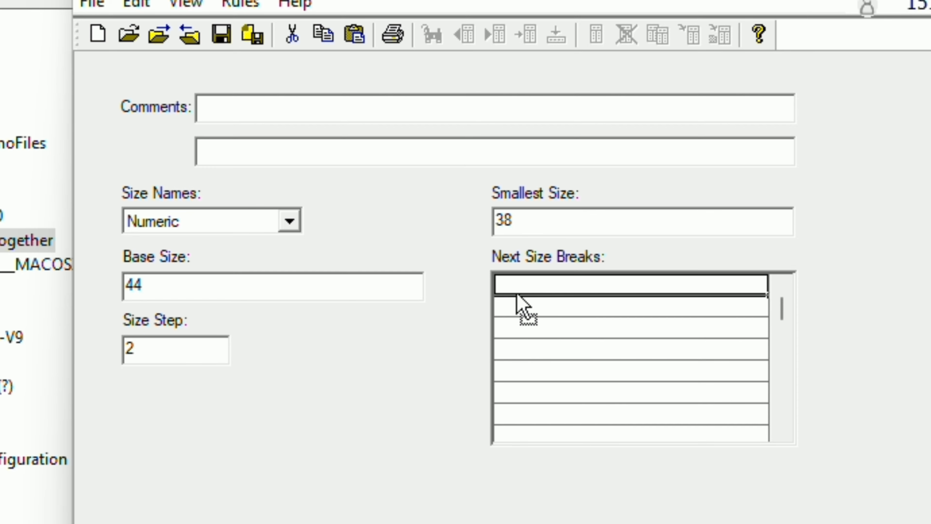
pyautogui.write('40')
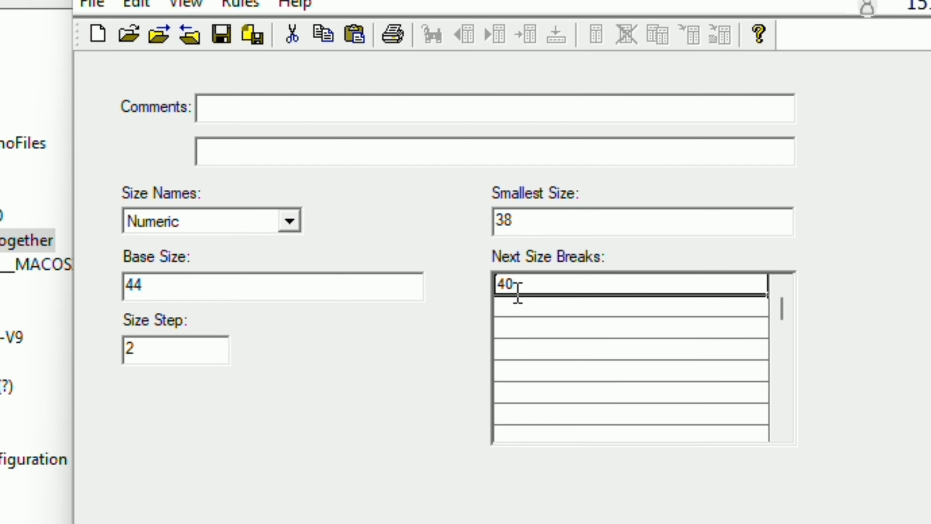
pyautogui.press('Return')
pyautogui.write('42')
pyautogui.press('Return')
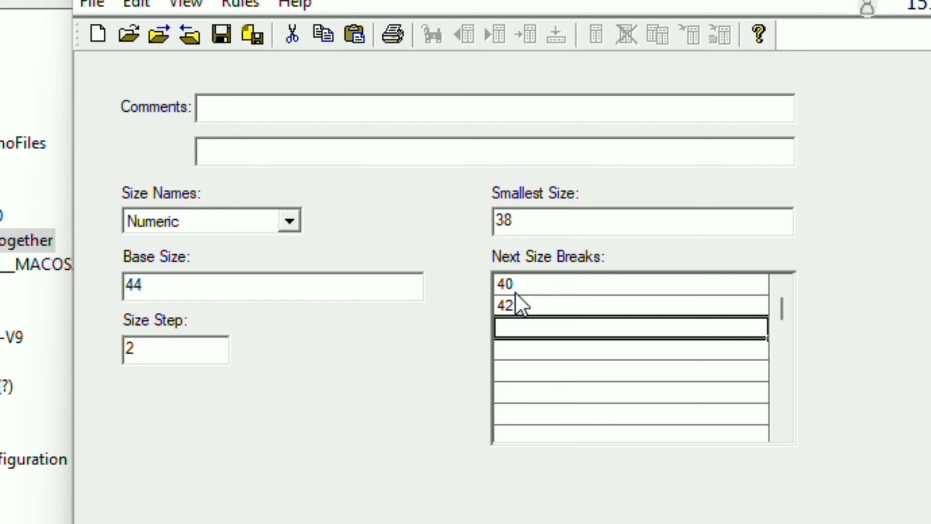
pyautogui.write('44')
pyautogui.press('Return')
pyautogui.write('46')
pyautogui.press('Return')
pyautogui.write('48')
pyautogui.press('Return')
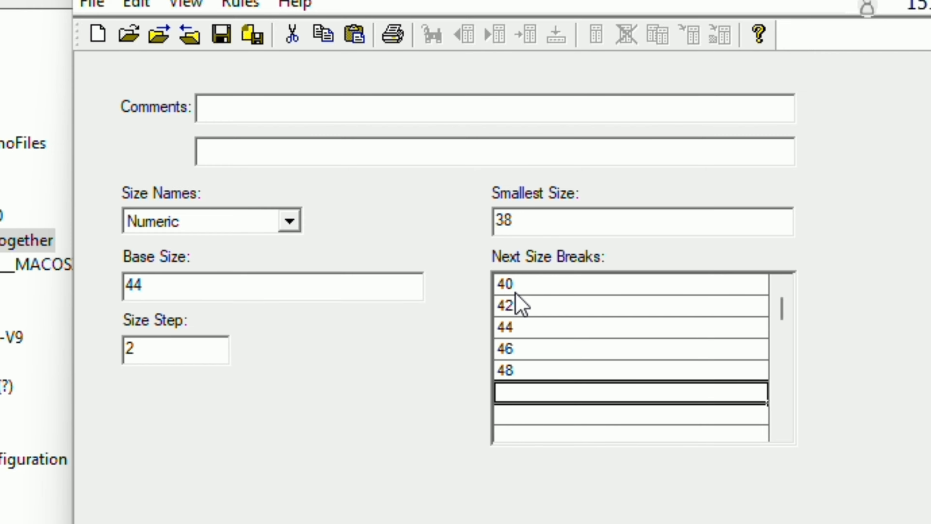
pyautogui.write('50')
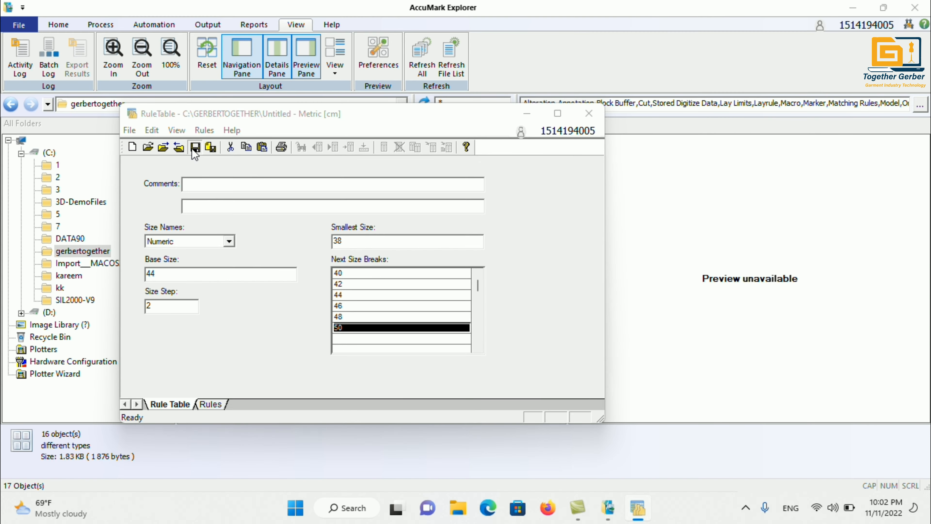
# Save the rule table as 38----44---50 in the gerbertogether storage area.
pyautogui.click(222, 34)
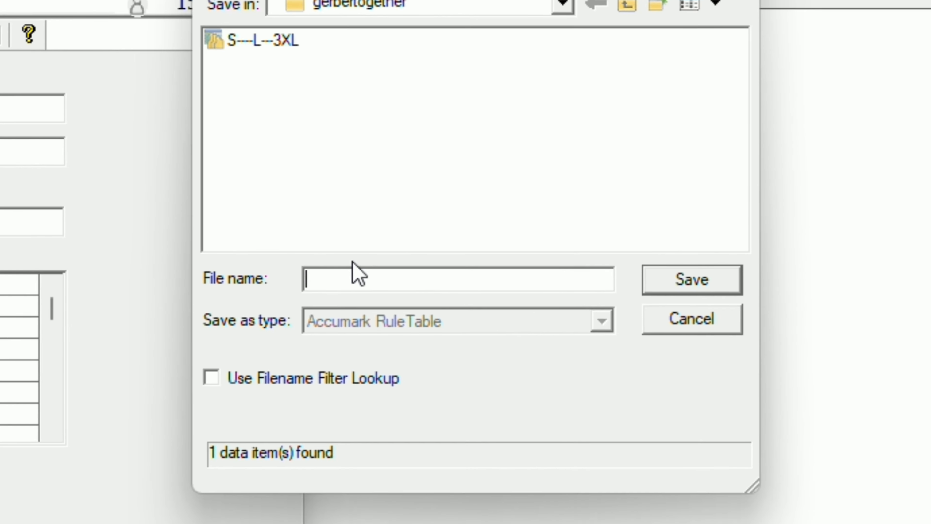
pyautogui.write('38----')
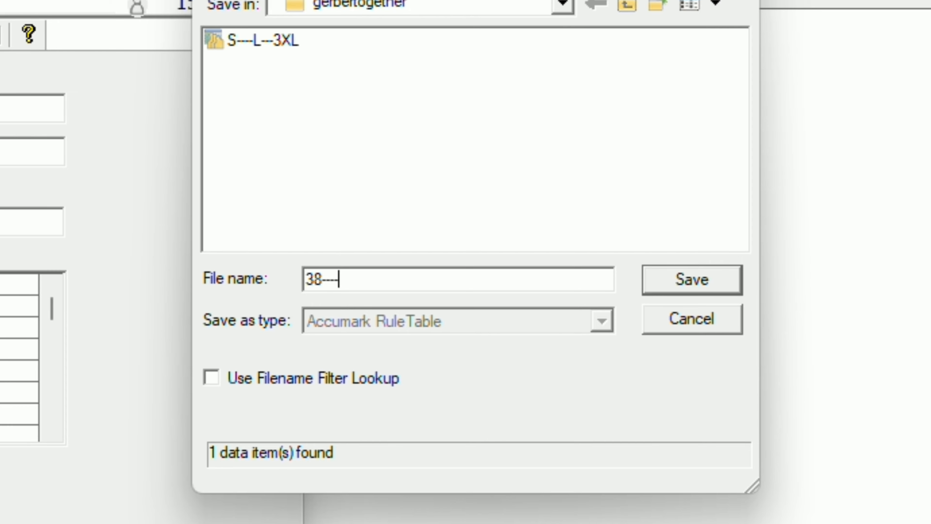
pyautogui.write('44---50')
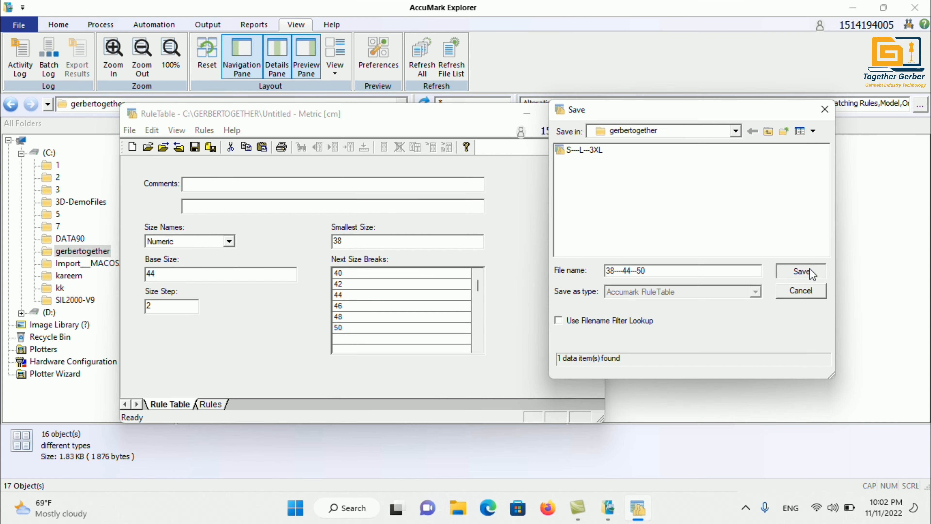
pyautogui.click(692, 280)
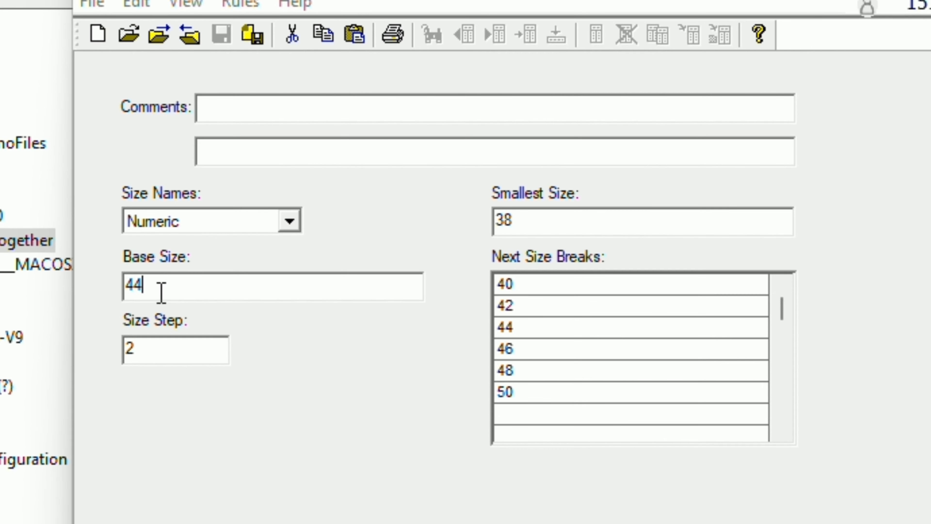
# Change the rule table's base size to 8 and its smallest size to 2.
pyautogui.moveTo(164, 283); pyautogui.dragTo(133, 284)
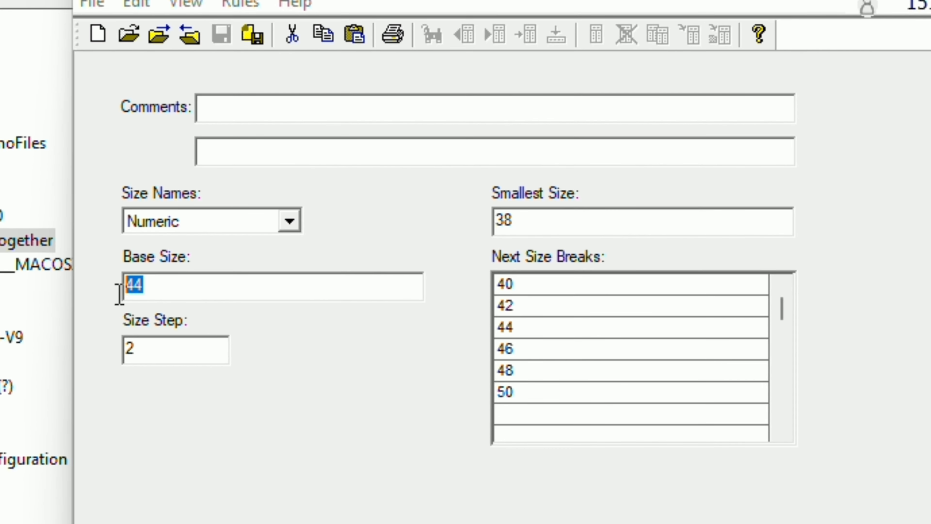
pyautogui.write('8')
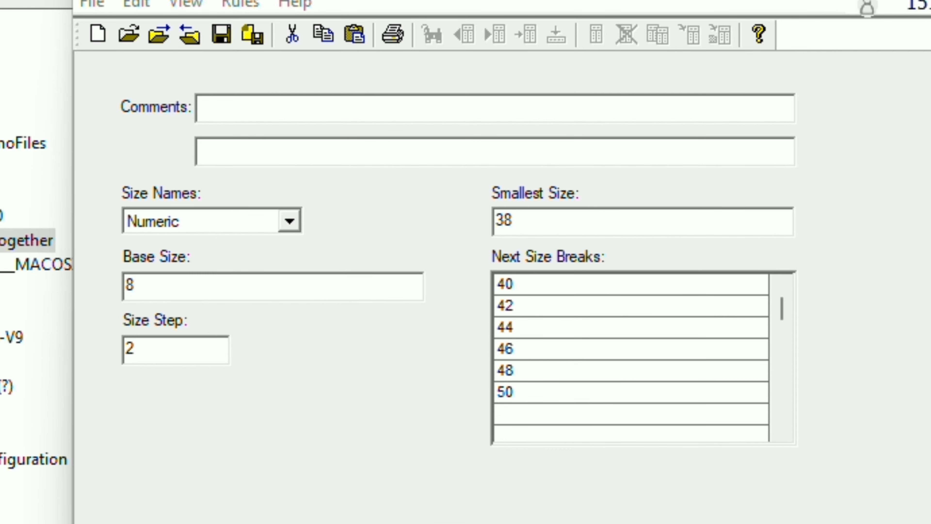
pyautogui.moveTo(534, 229); pyautogui.dragTo(451, 233)
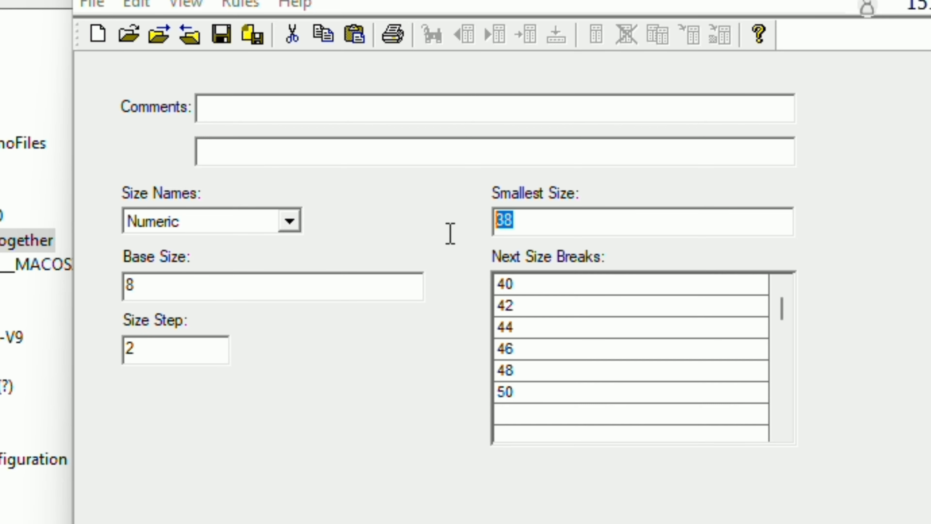
pyautogui.write('2')
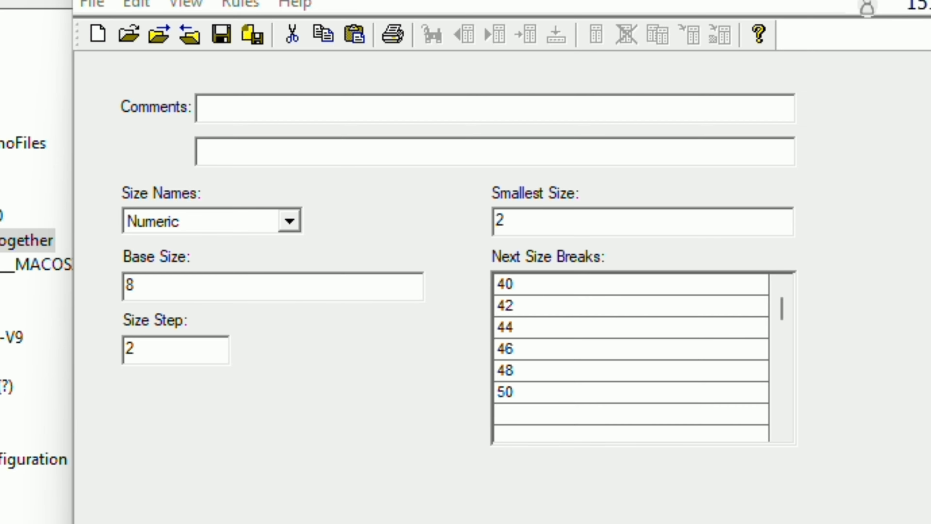
# Clear the existing next size breaks and replace them with 4, 6, 8, 10, 12, 14, 16 and 18.
pyautogui.moveTo(556, 440); pyautogui.dragTo(517, 305)
pyautogui.press('Delete')
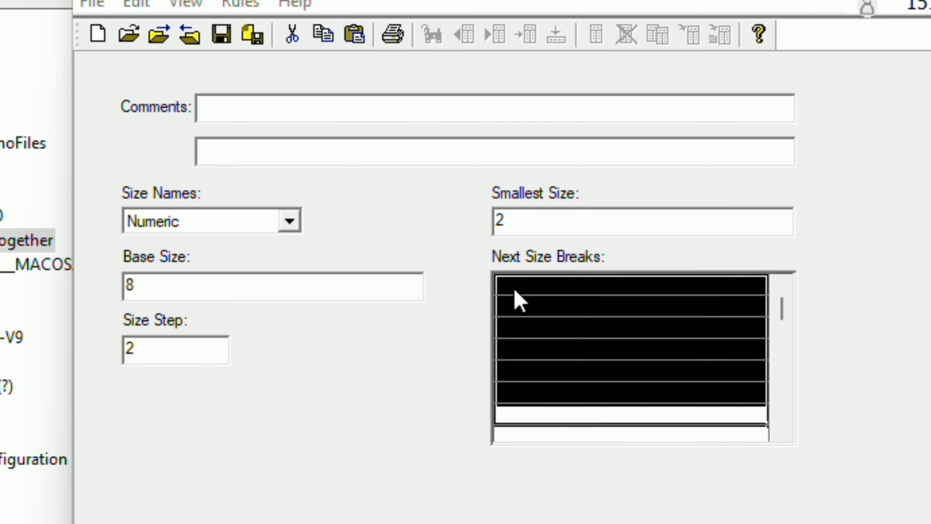
pyautogui.click(513, 288)
pyautogui.write('4')
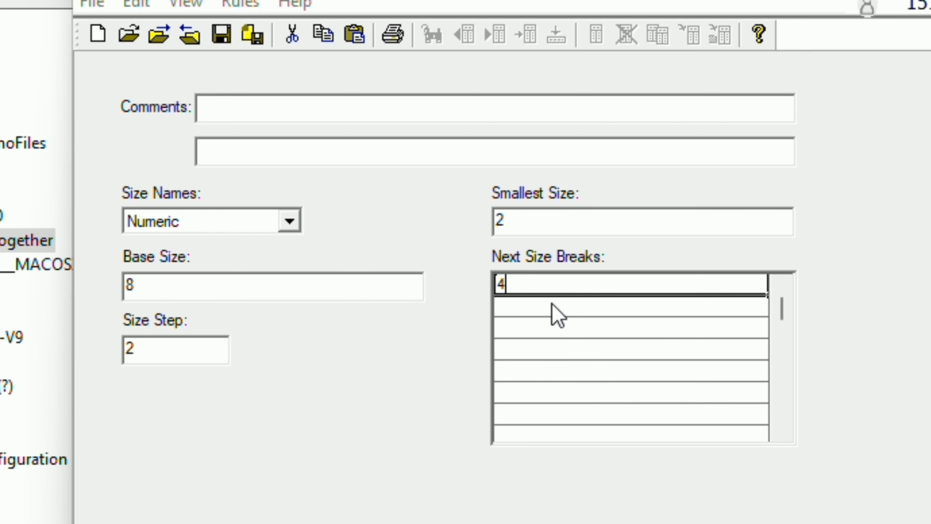
pyautogui.click(574, 312)
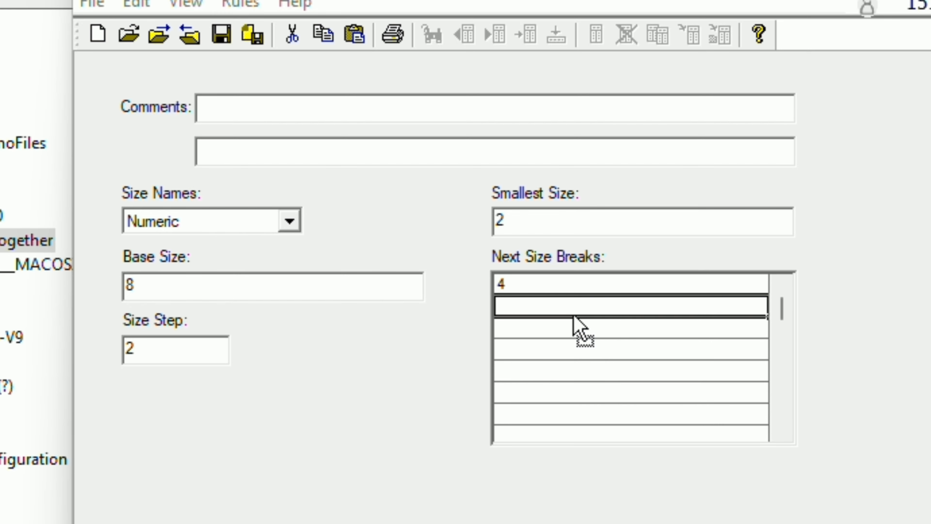
pyautogui.write('6')
pyautogui.click(574, 322)
pyautogui.write('8')
pyautogui.press('Return')
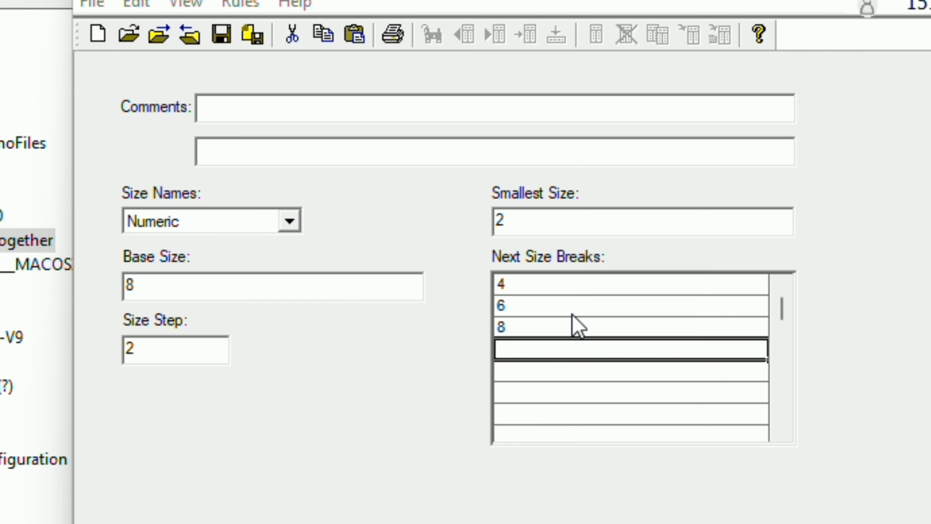
pyautogui.write('10')
pyautogui.press('Return')
pyautogui.write('12')
pyautogui.press('Return')
pyautogui.write('14')
pyautogui.press('Return')
pyautogui.write('16')
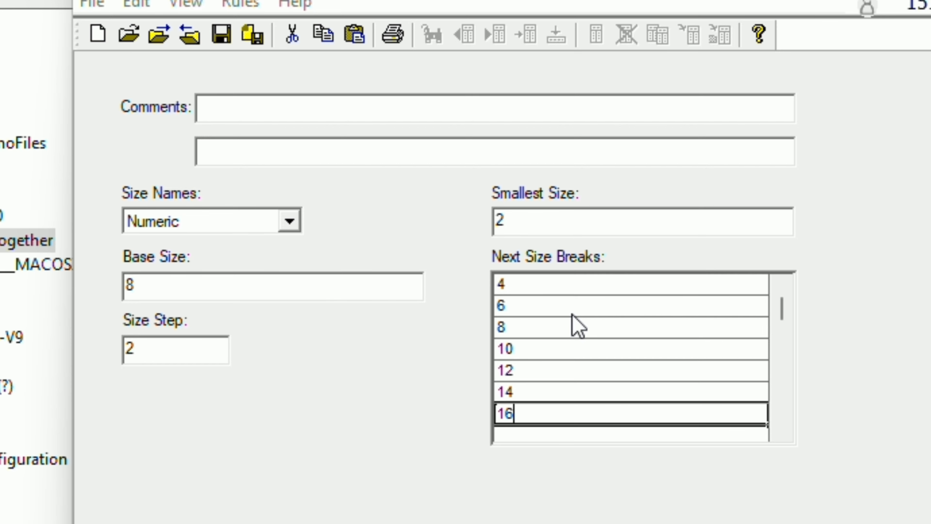
pyautogui.press('Return')
pyautogui.write('18')
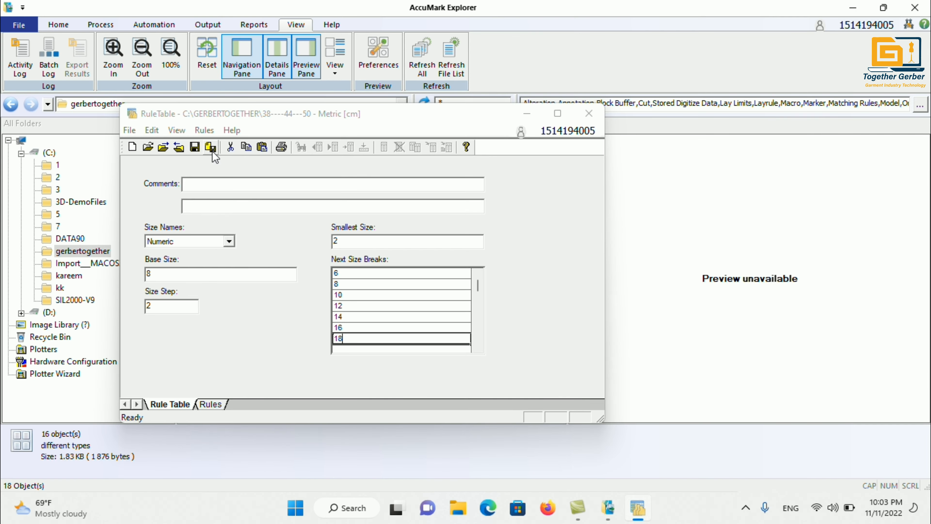
# Save the modified rule table under the new name 2----8---18 in gerbertogether and close it.
pyautogui.click(253, 36)
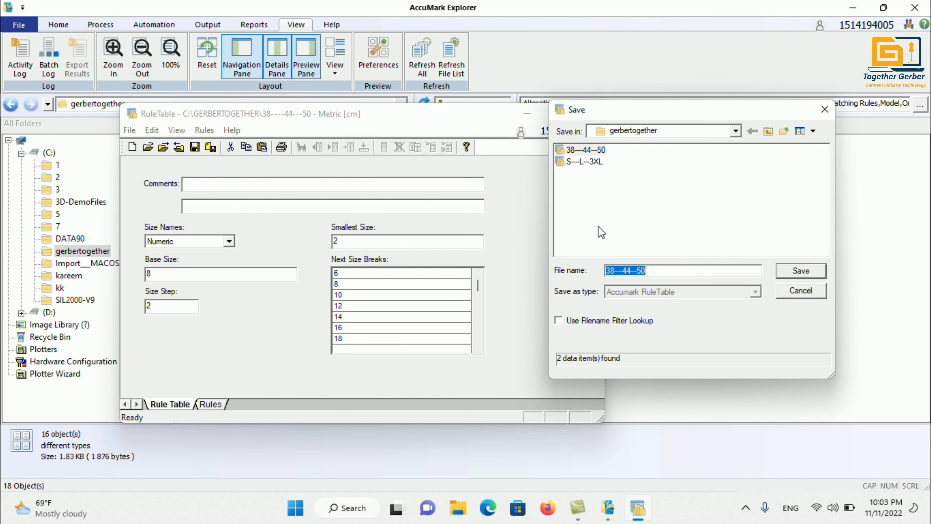
pyautogui.press('BackSpace')
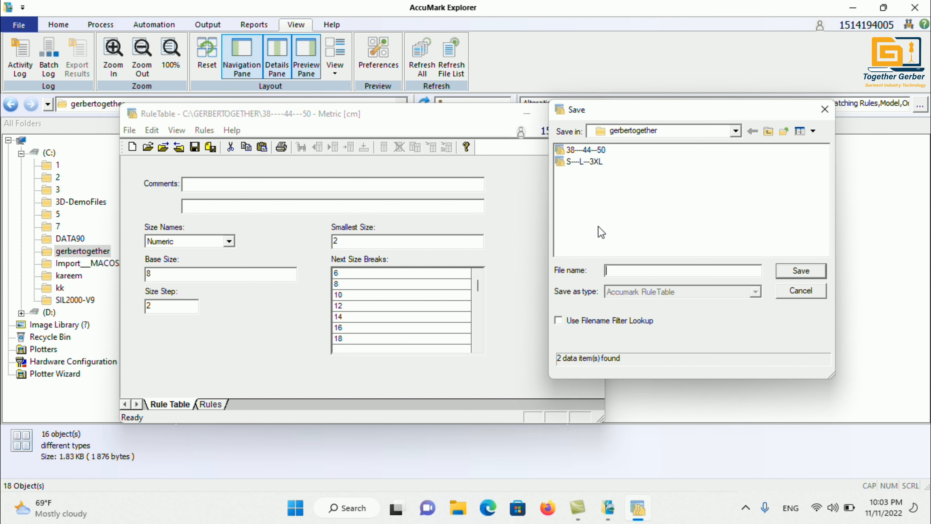
pyautogui.write('2---8---18')
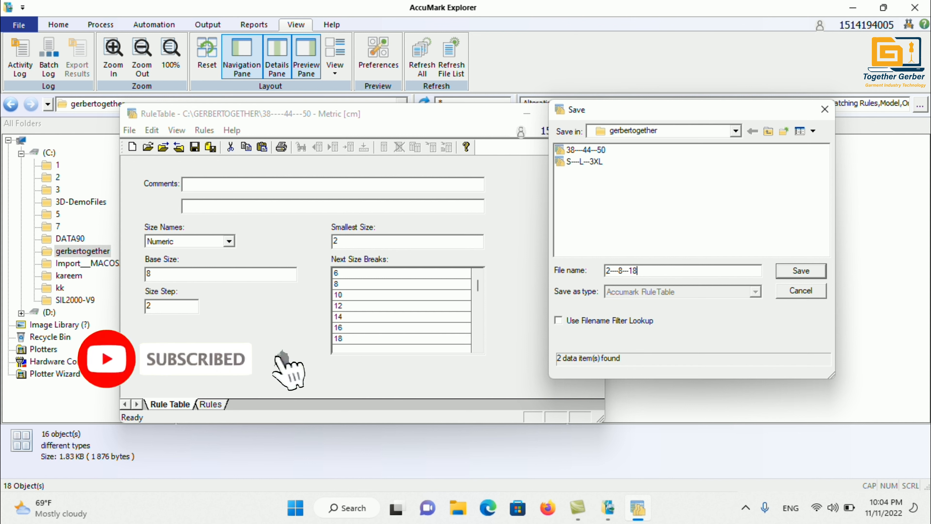
pyautogui.click(783, 274)
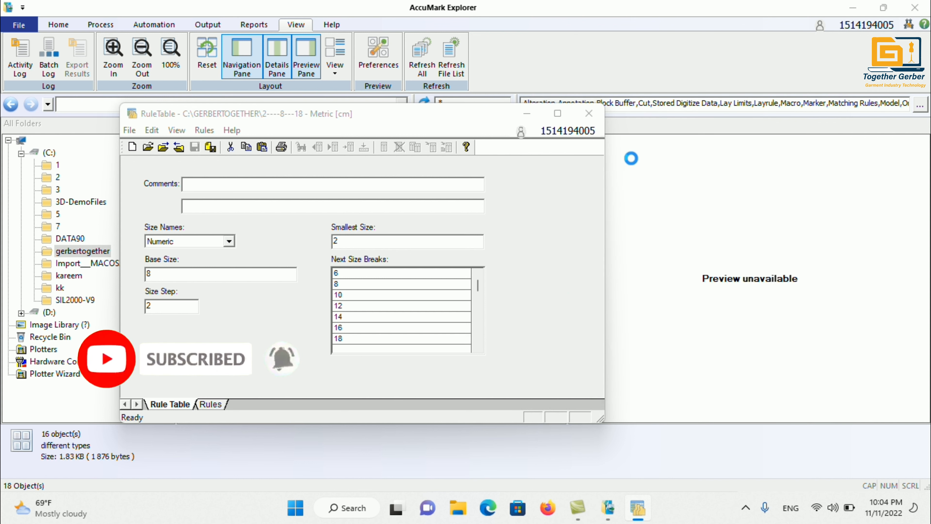
pyautogui.click(588, 114)
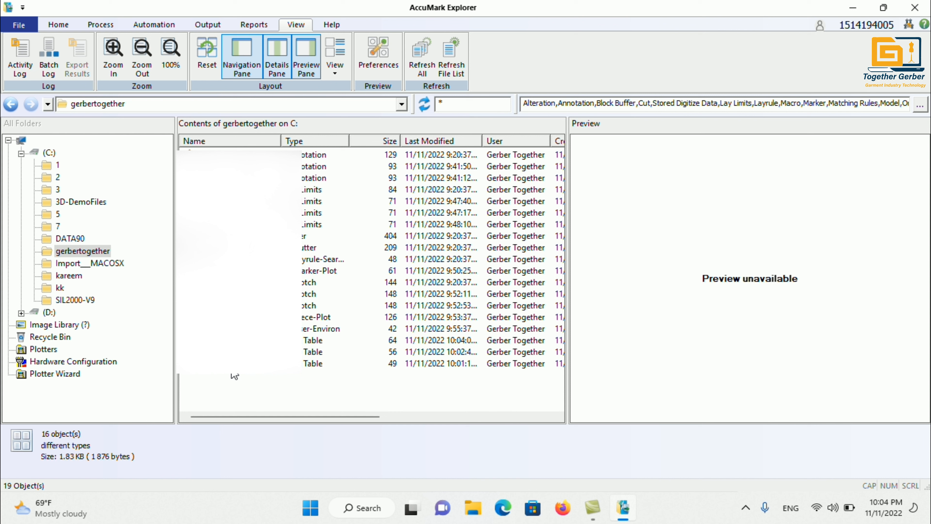
# On drive D, open the storage area listed between DATA90 and SIL2000-V9 and browse its contents.
pyautogui.click(50, 311)
pyautogui.scroll(-15, 305, 265)
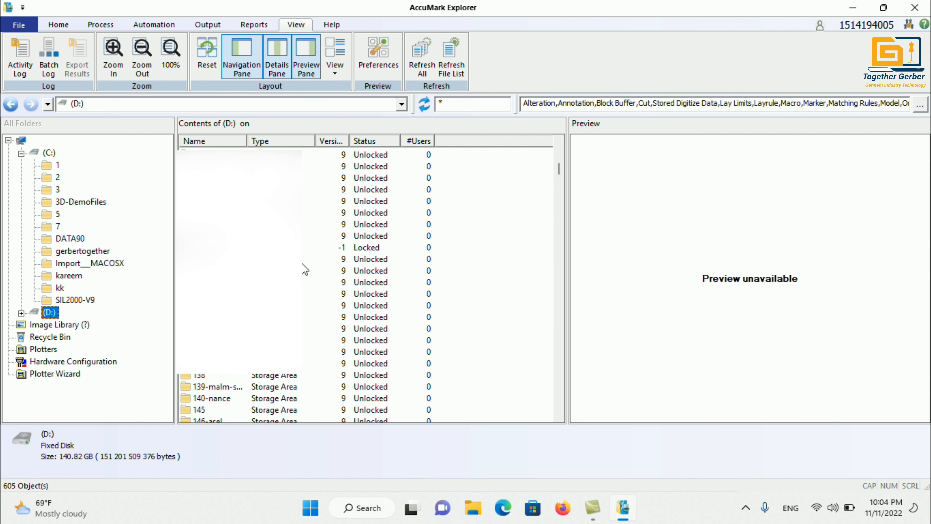
pyautogui.click(560, 177)
pyautogui.moveTo(563, 180); pyautogui.dragTo(580, 418)
pyautogui.doubleClick(209, 400)
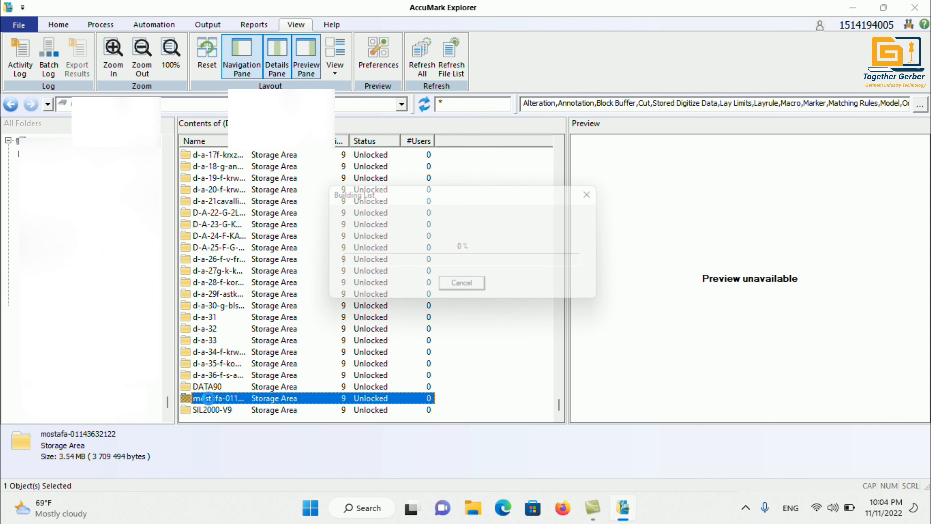
pyautogui.scroll(-20, 268, 380)
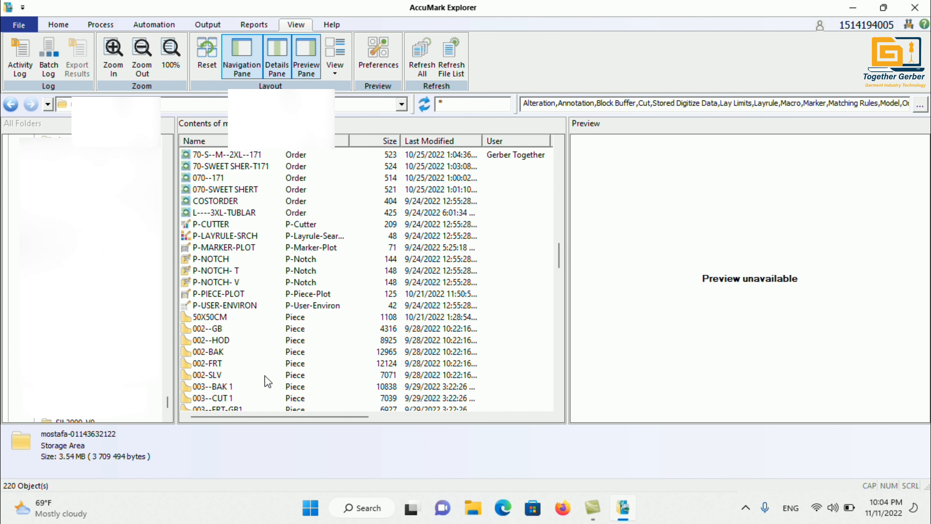
# Copy the rule tables from 2------8------16 through S------M------3XL in the open storage area.
pyautogui.scroll(-5, 267, 381)
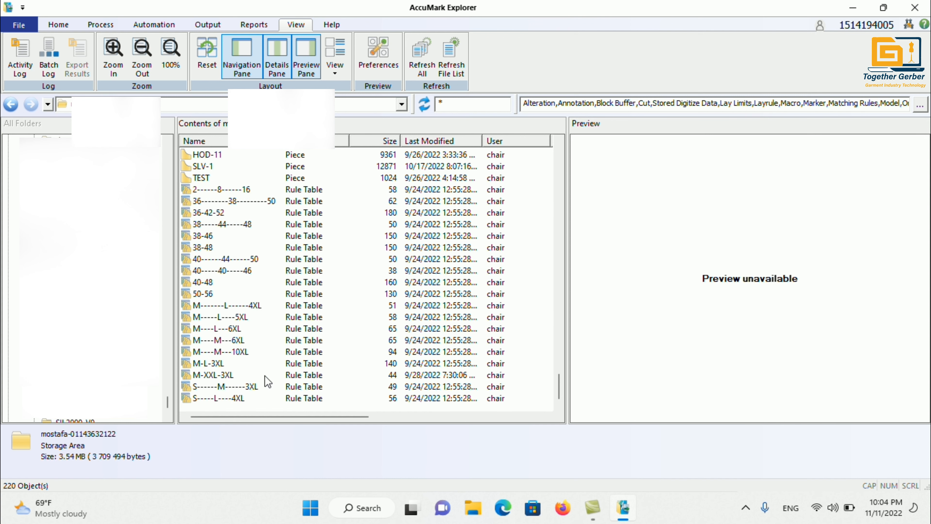
pyautogui.moveTo(538, 185); pyautogui.dragTo(240, 389)
pyautogui.rightClick(241, 272)
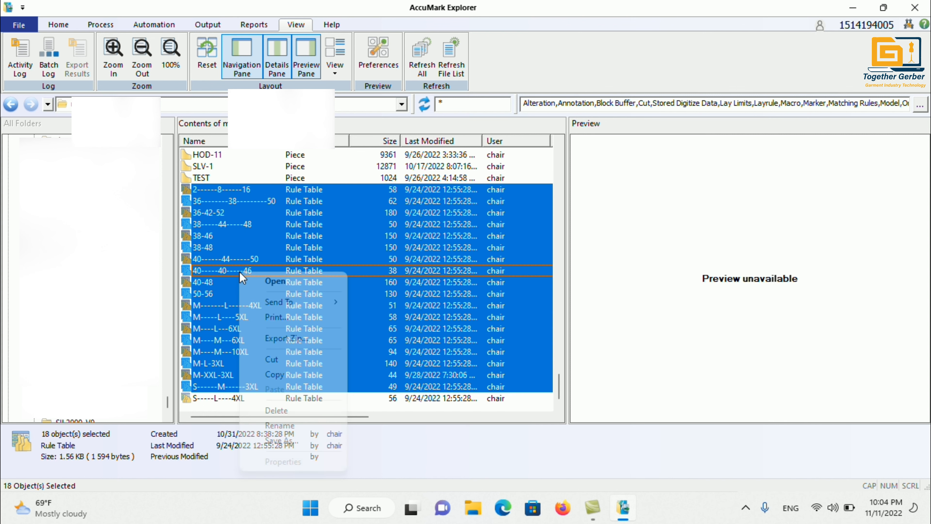
pyautogui.click(284, 374)
# Open the gerbertogether storage area on drive C and paste the copied rule tables into it.
pyautogui.scroll(5, 154, 293)
pyautogui.click(166, 380)
pyautogui.moveTo(167, 382); pyautogui.dragTo(181, 136)
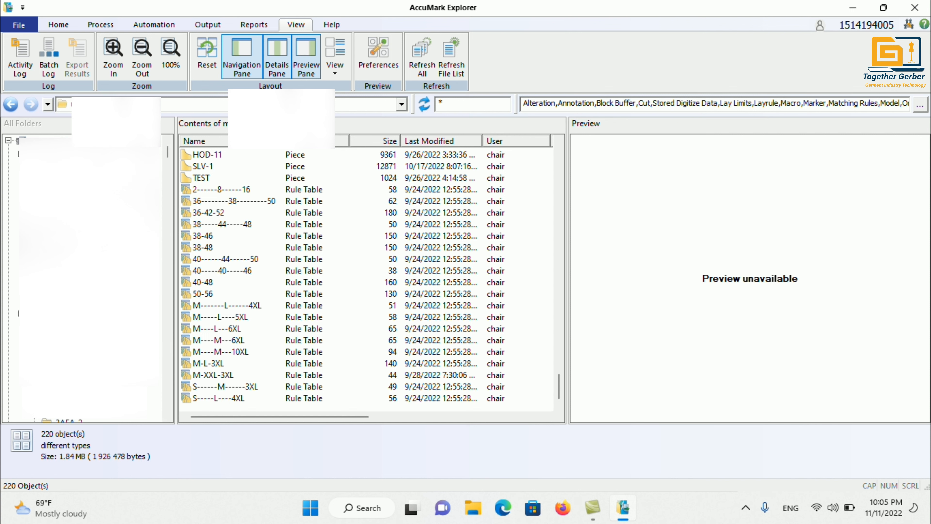
pyautogui.doubleClick(48, 154)
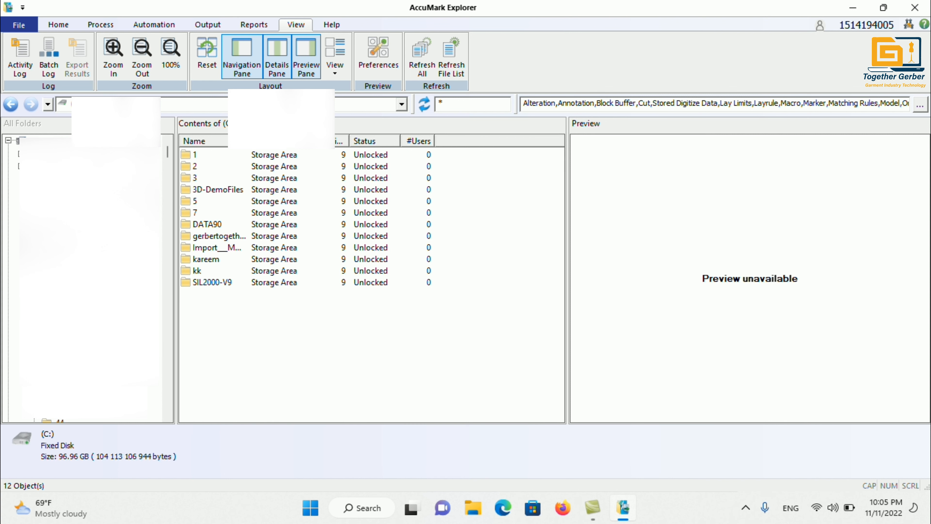
pyautogui.doubleClick(235, 238)
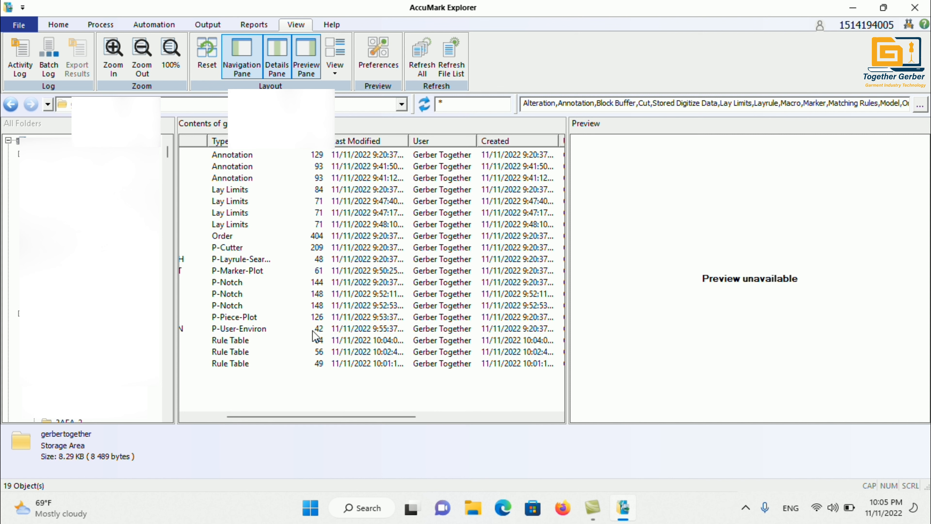
pyautogui.rightClick(279, 384)
pyautogui.click(312, 416)
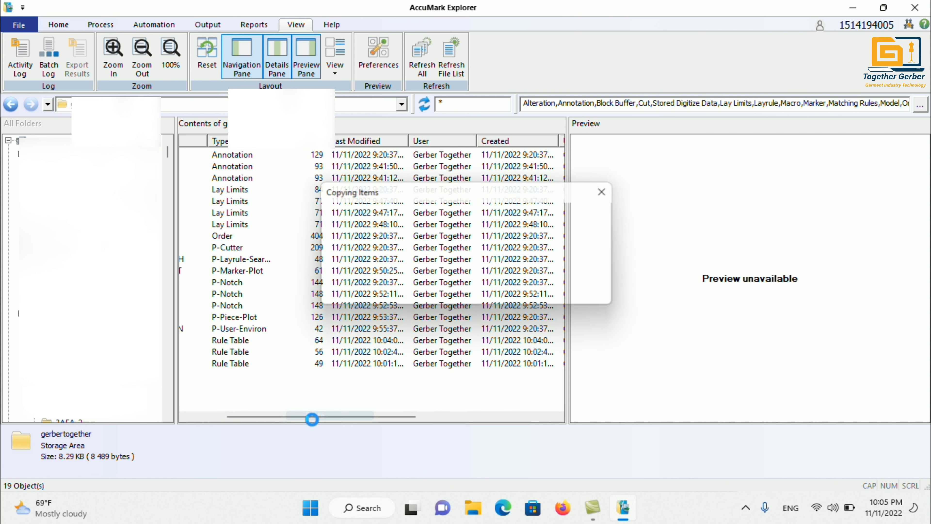
pyautogui.scroll(-5, 265, 389)
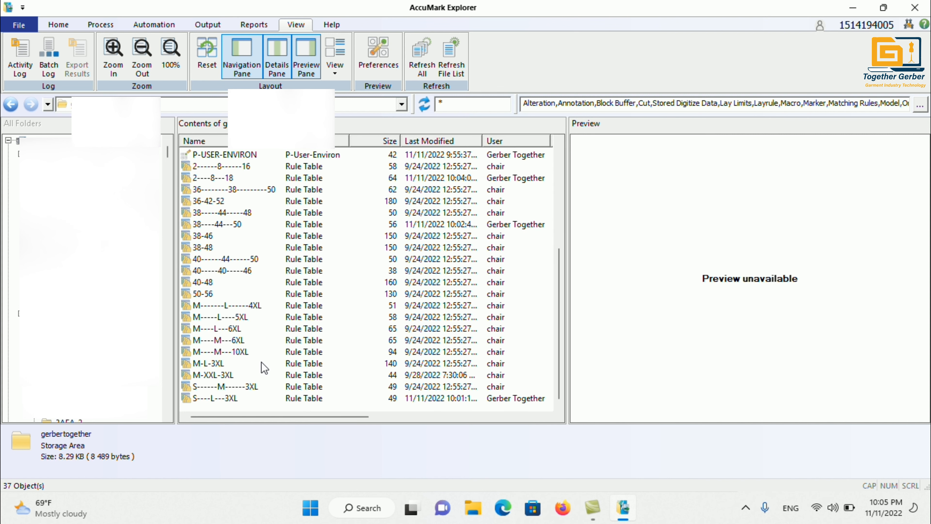